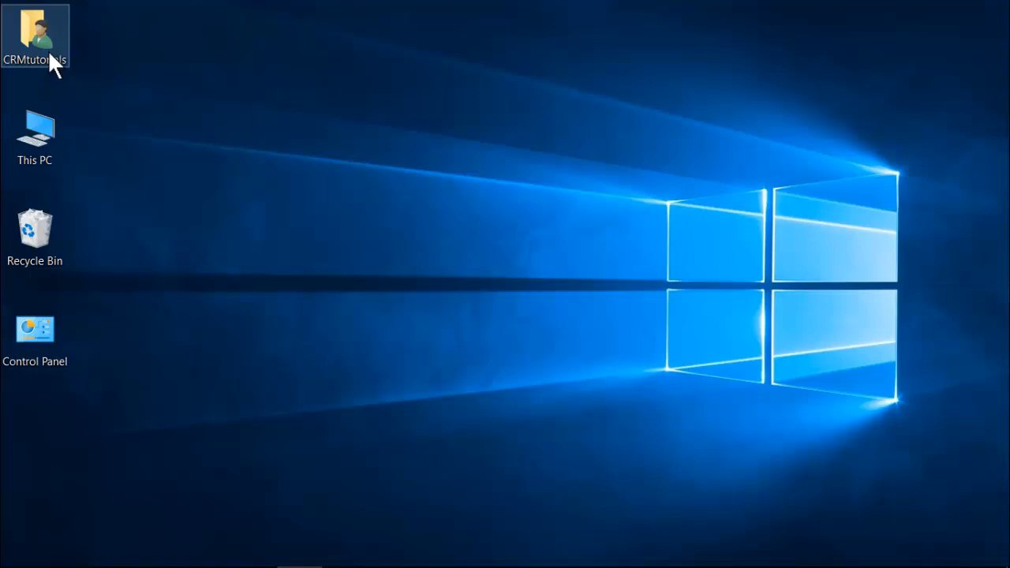
# Step: Open This PC from the desktop and compare its View and Computer command sets
pyautogui.click(40, 132)
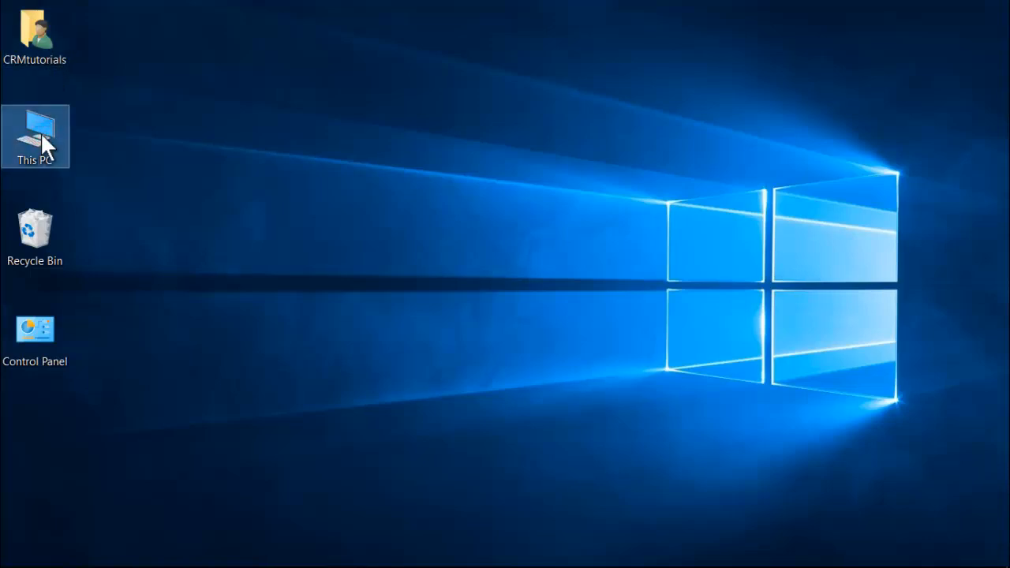
pyautogui.doubleClick(40, 132)
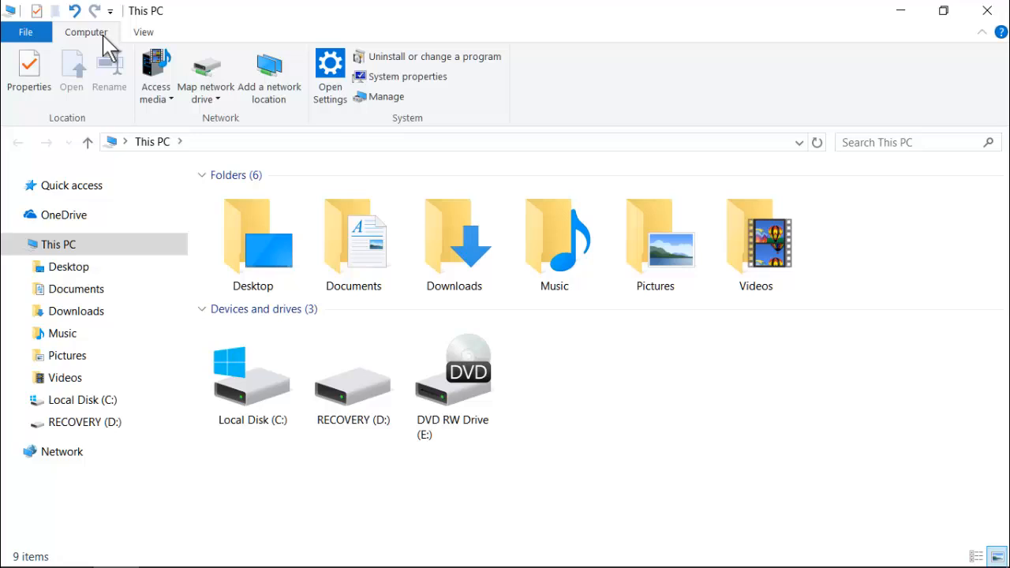
pyautogui.click(143, 32)
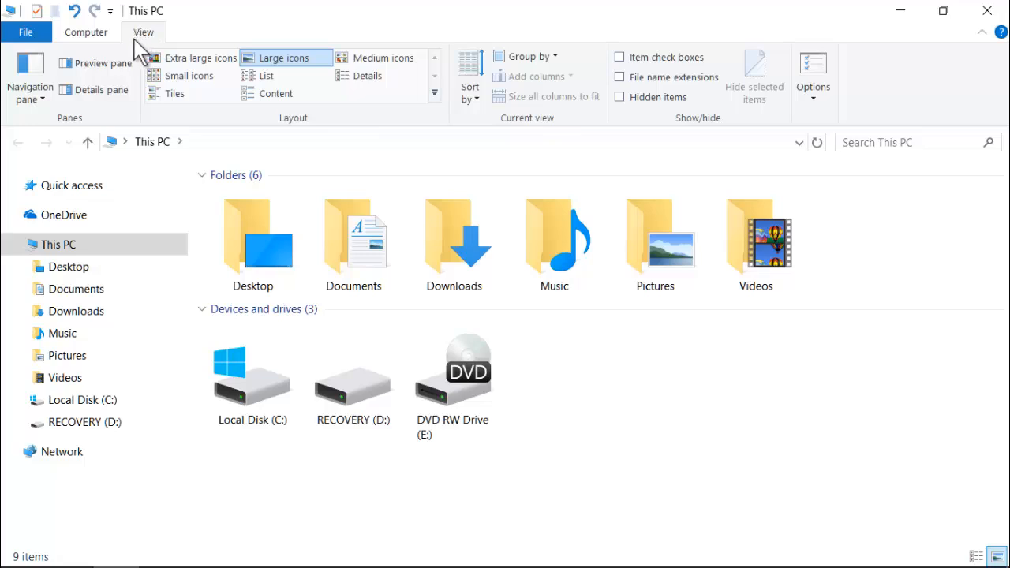
pyautogui.click(93, 35)
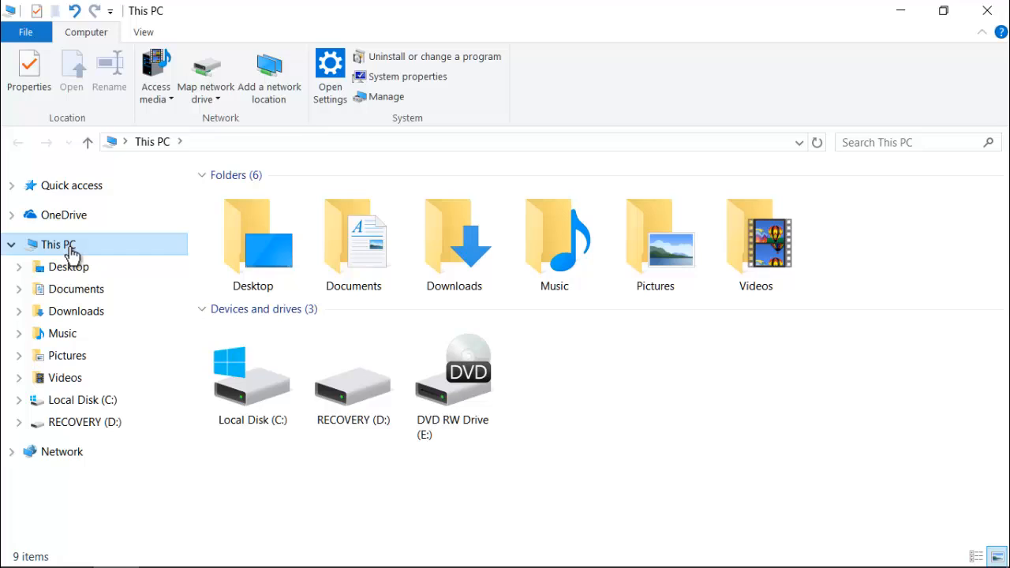
# Step: Open the Documents folder and look over its View and Home command sets
pyautogui.doubleClick(371, 252)
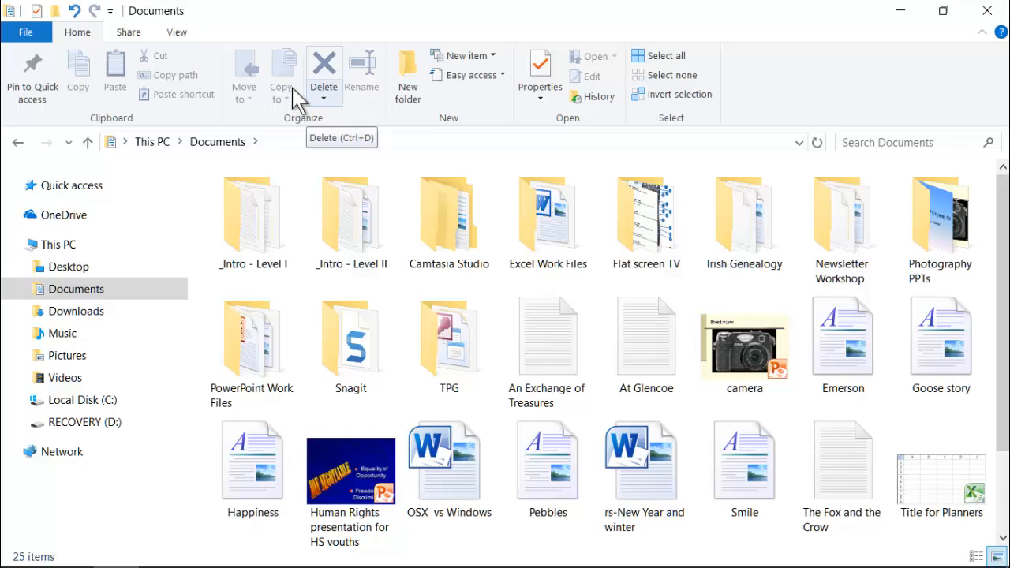
pyautogui.click(178, 33)
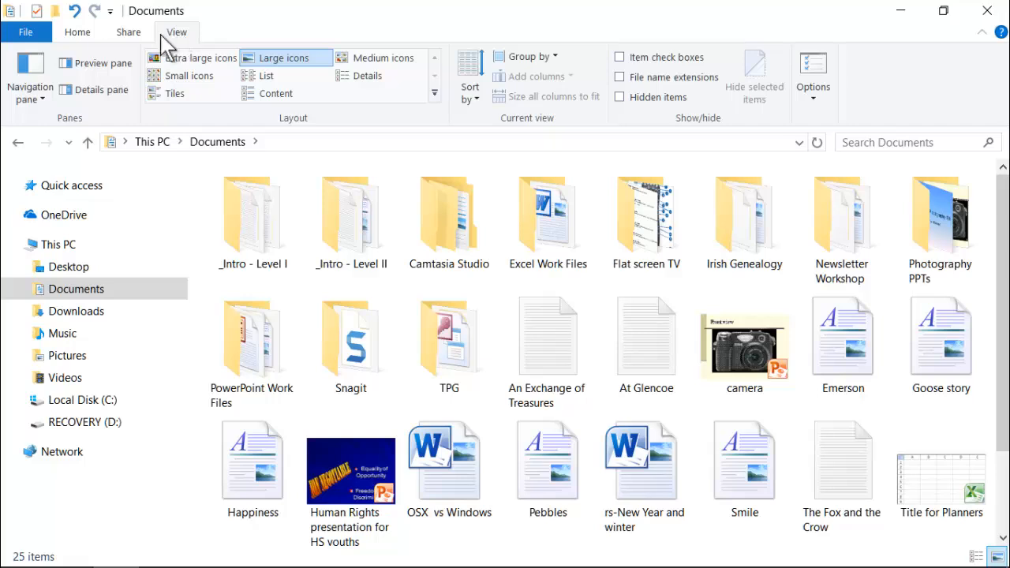
pyautogui.click(82, 38)
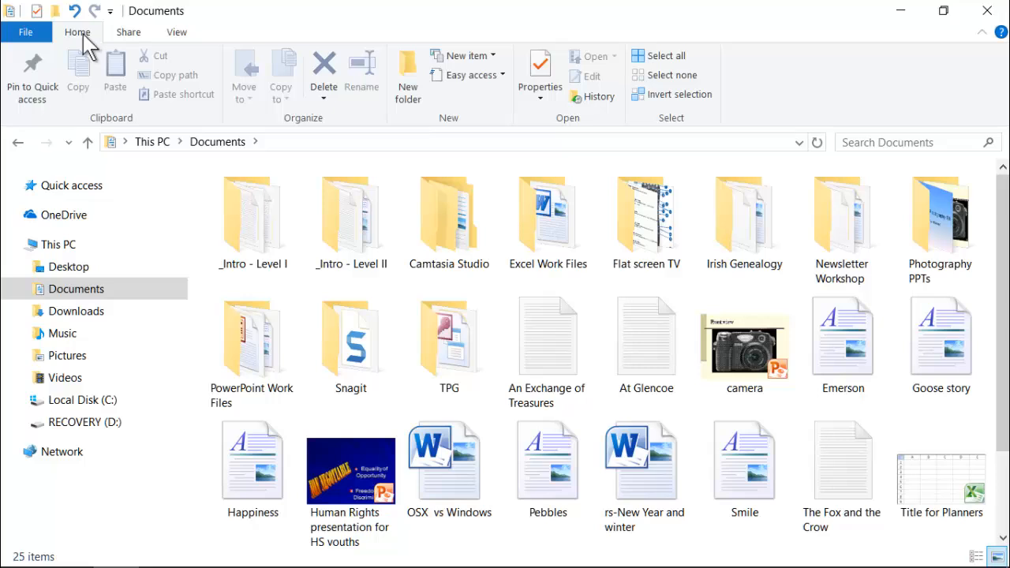
# Step: Browse This PC, Documents, Downloads, Music and Pictures in the folder tree, finishing at Documents
pyautogui.click(62, 247)
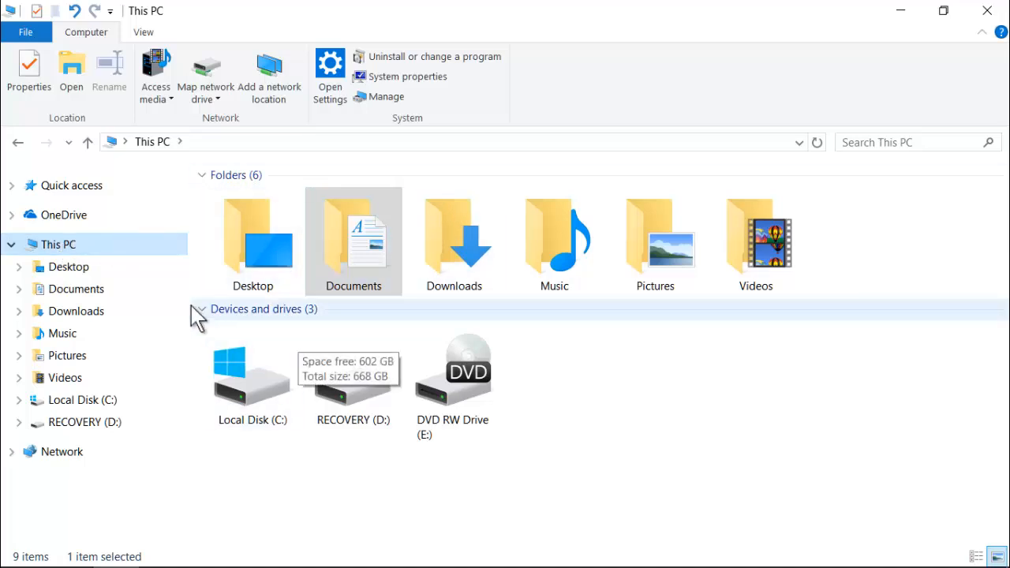
pyautogui.click(73, 297)
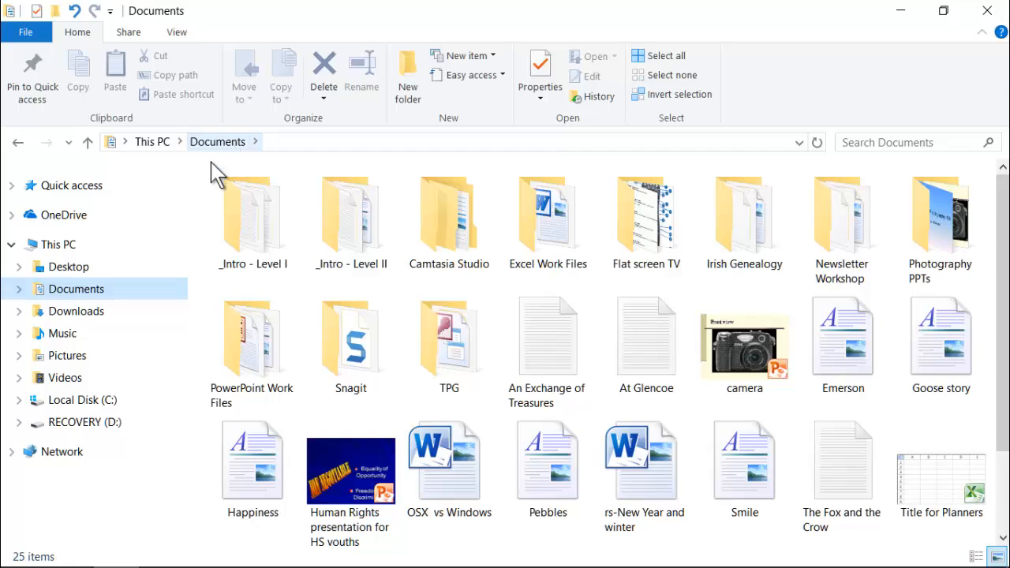
pyautogui.click(77, 312)
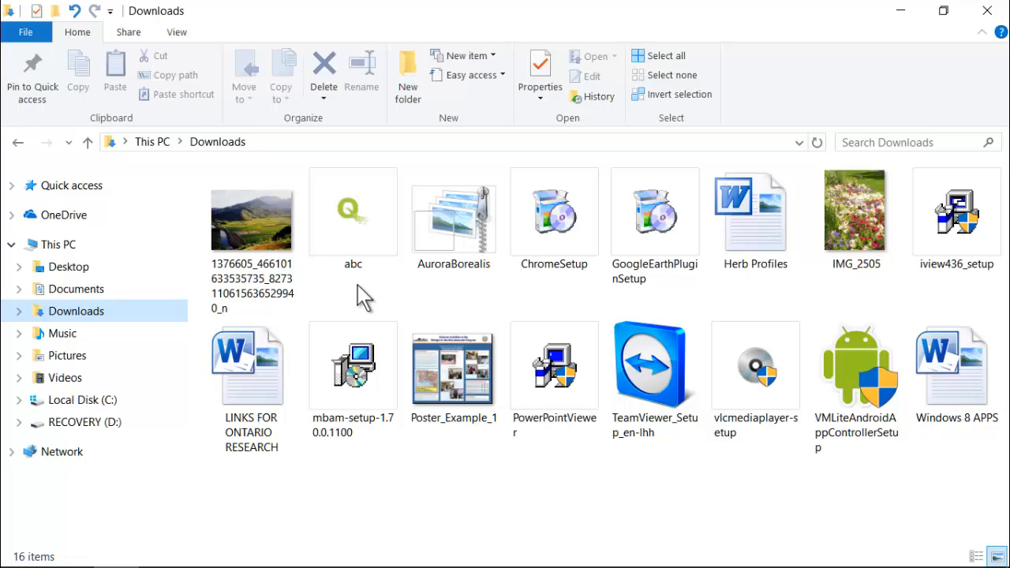
pyautogui.click(75, 335)
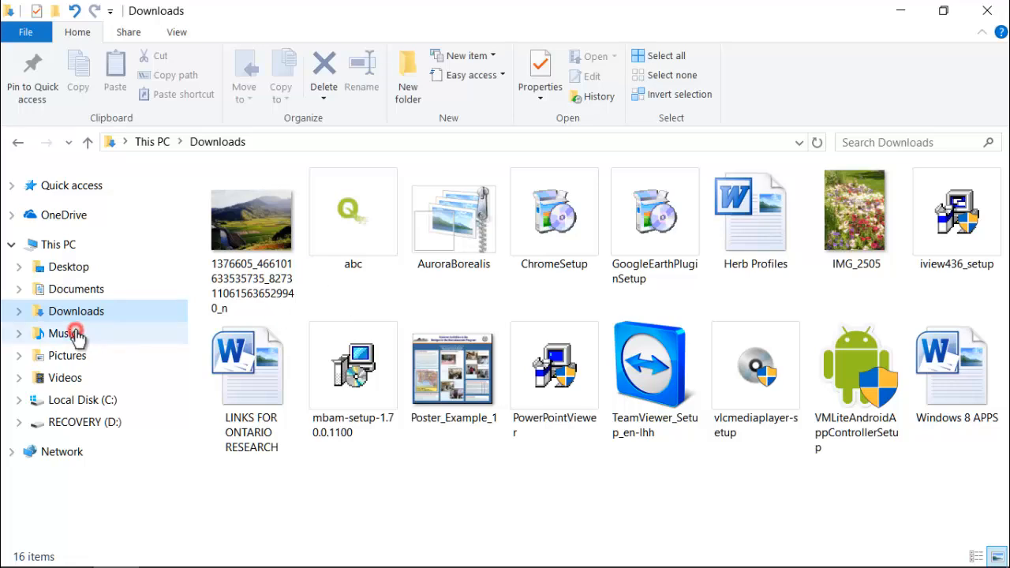
pyautogui.click(69, 365)
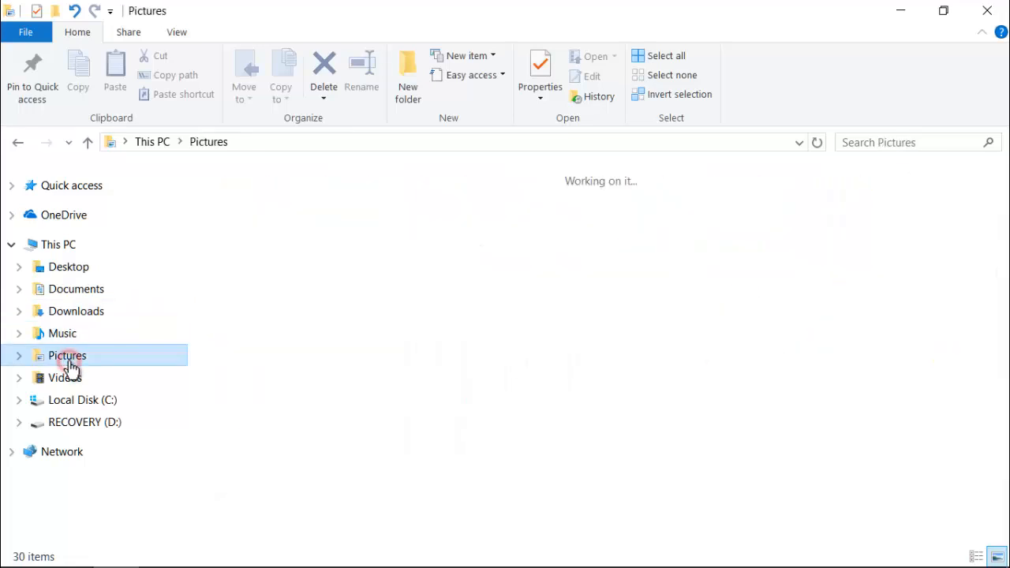
pyautogui.click(79, 297)
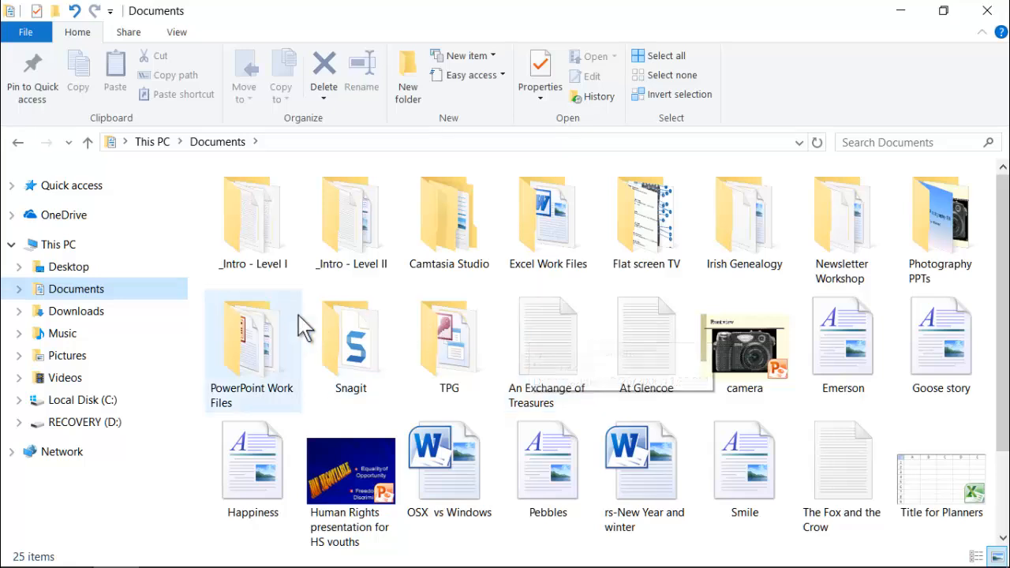
# Step: Expand Documents in the folder tree, view the contents of _Intro - Level I, and return to the collapsed Documents folder
pyautogui.click(20, 291)
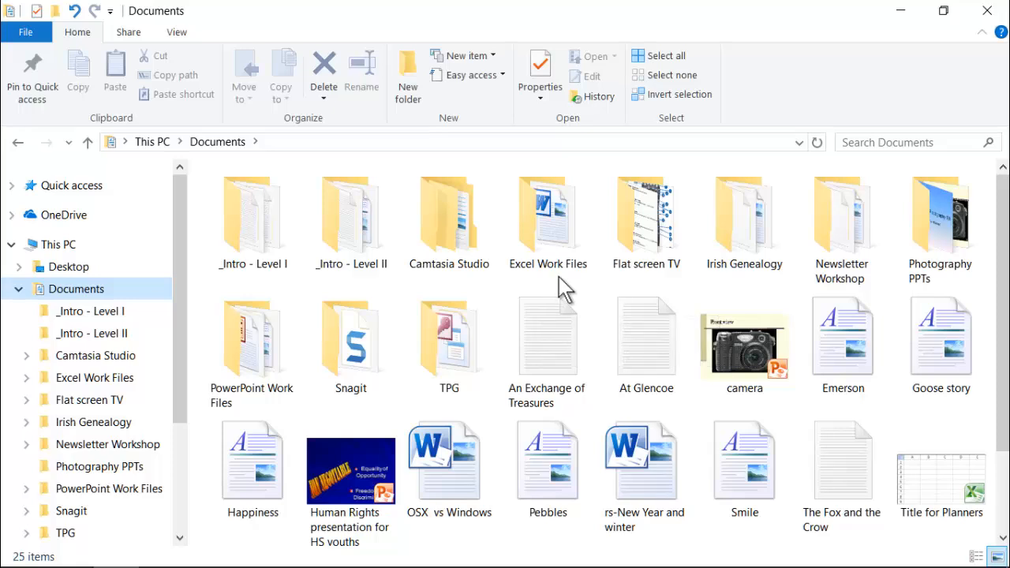
pyautogui.doubleClick(264, 228)
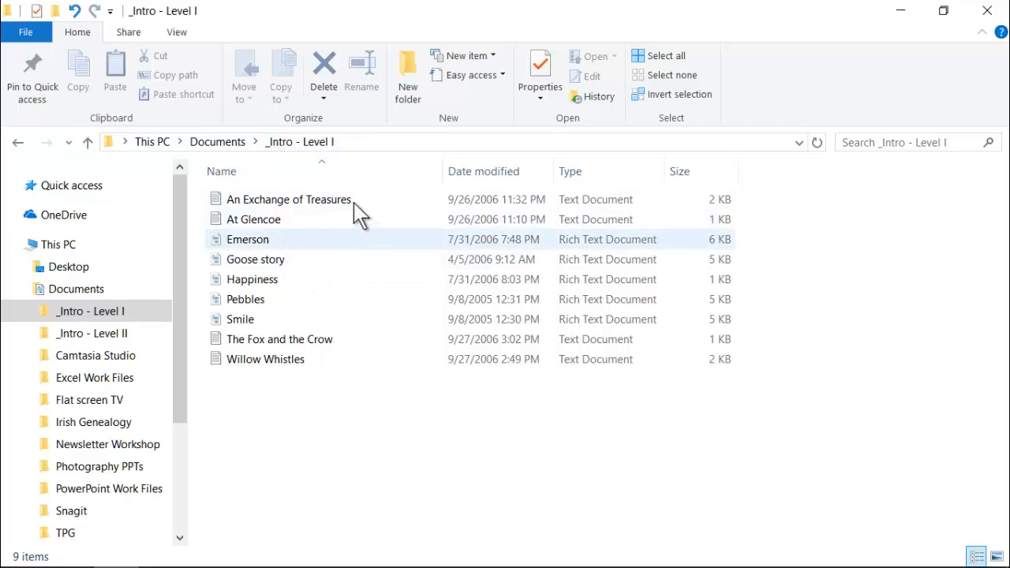
pyautogui.moveTo(331, 245)
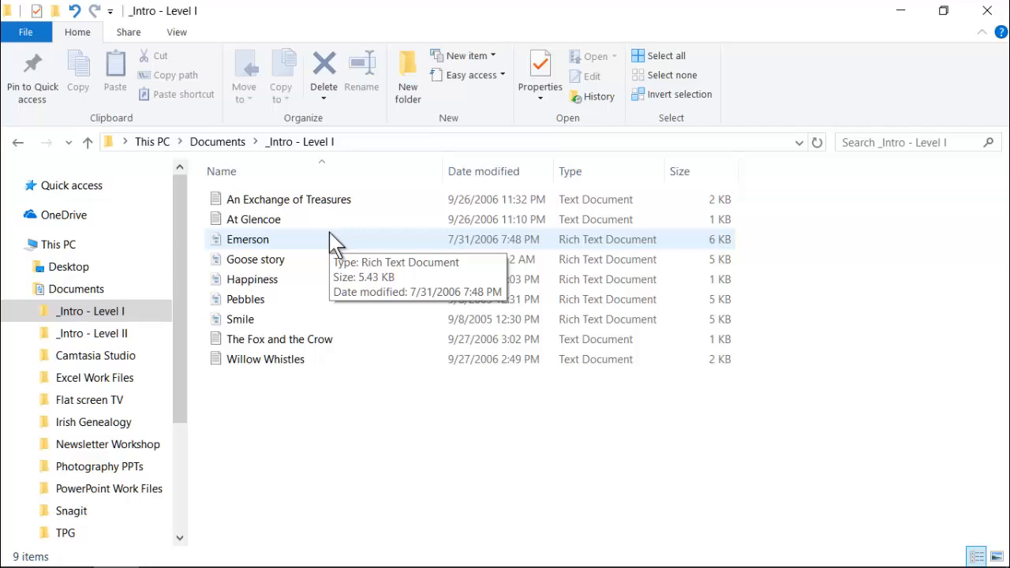
pyautogui.click(18, 289)
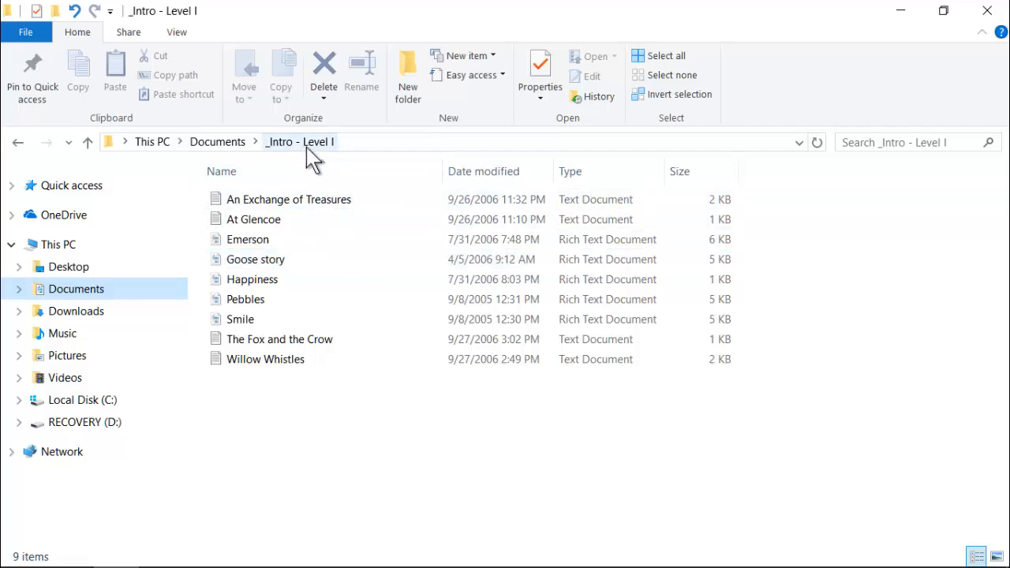
pyautogui.click(227, 143)
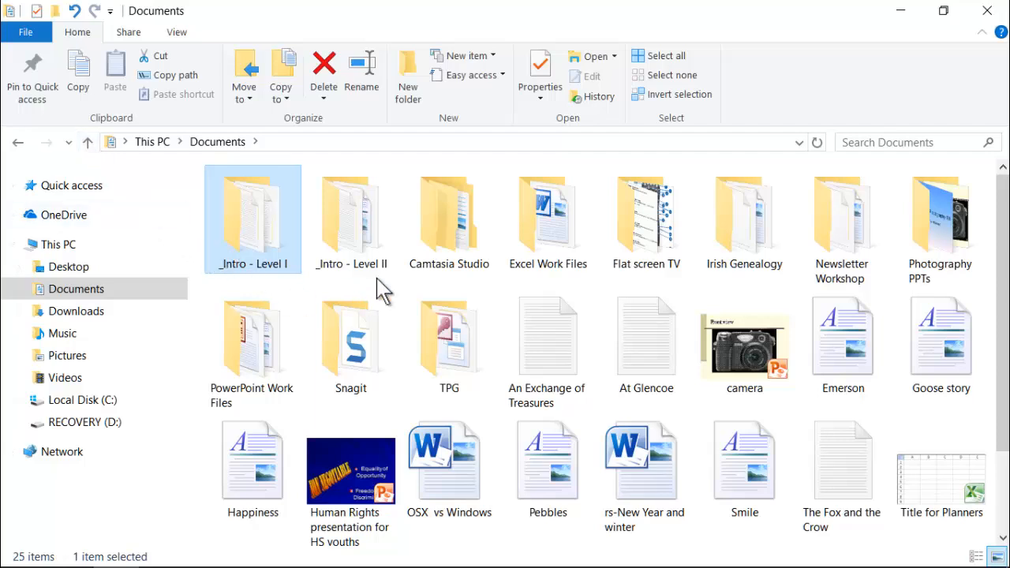
# Step: Switch the Documents folder's layout from large icons to Details
pyautogui.moveTo(289, 277)
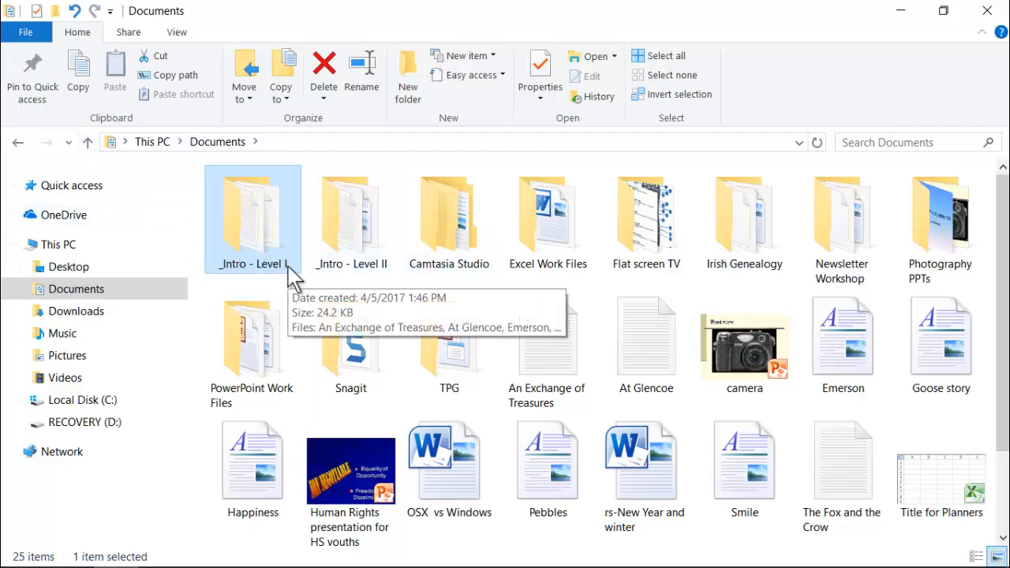
pyautogui.click(178, 34)
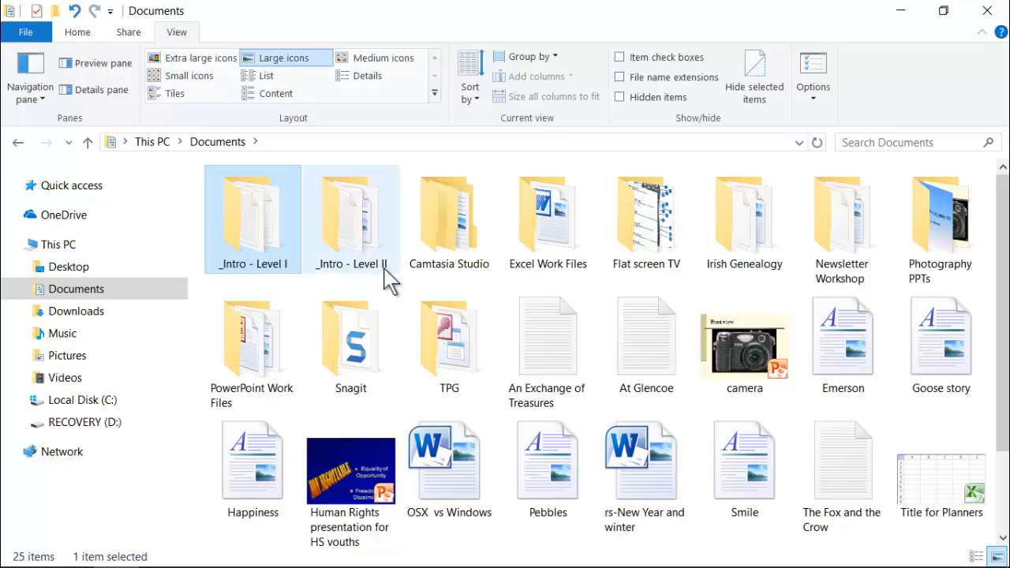
pyautogui.moveTo(392, 278)
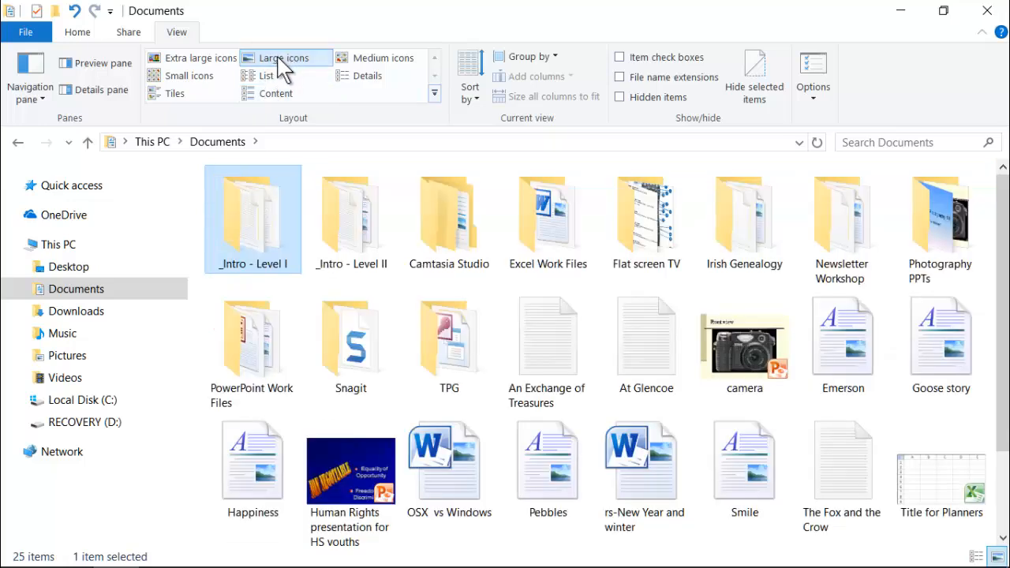
pyautogui.click(356, 84)
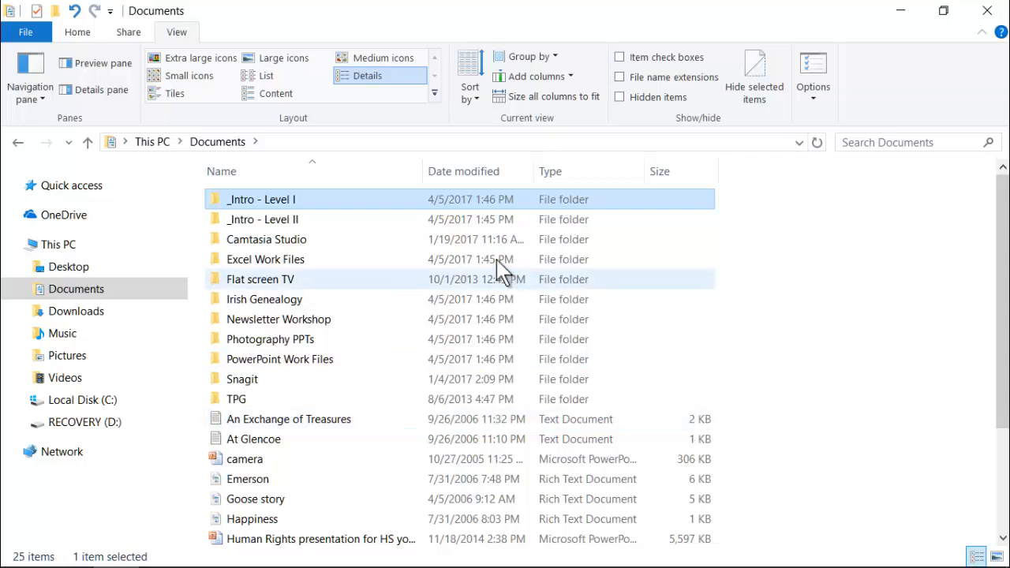
# Step: Sort the Documents items by date modified in descending and ascending order, and return to sorting by name
pyautogui.click(469, 175)
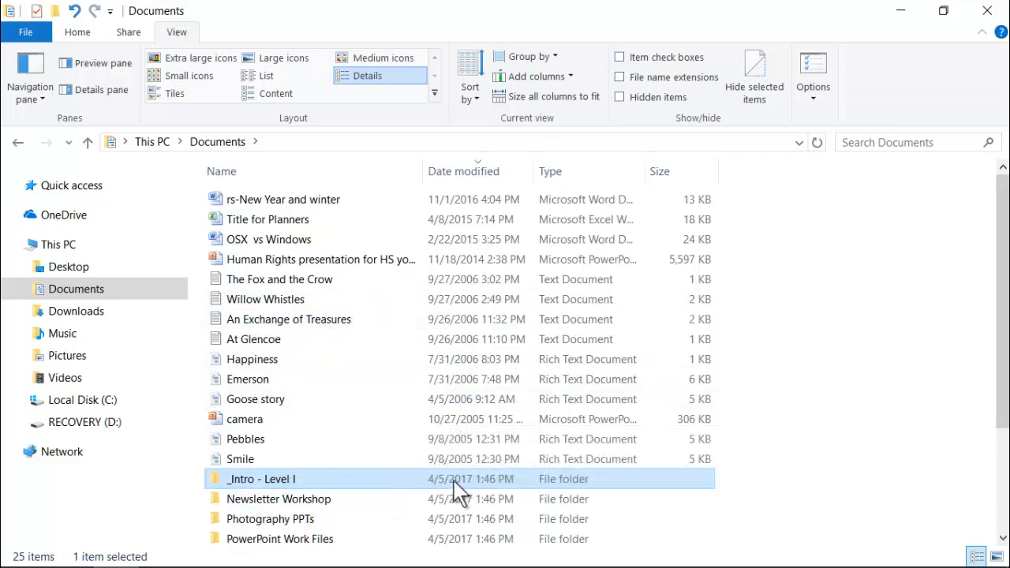
pyautogui.click(470, 171)
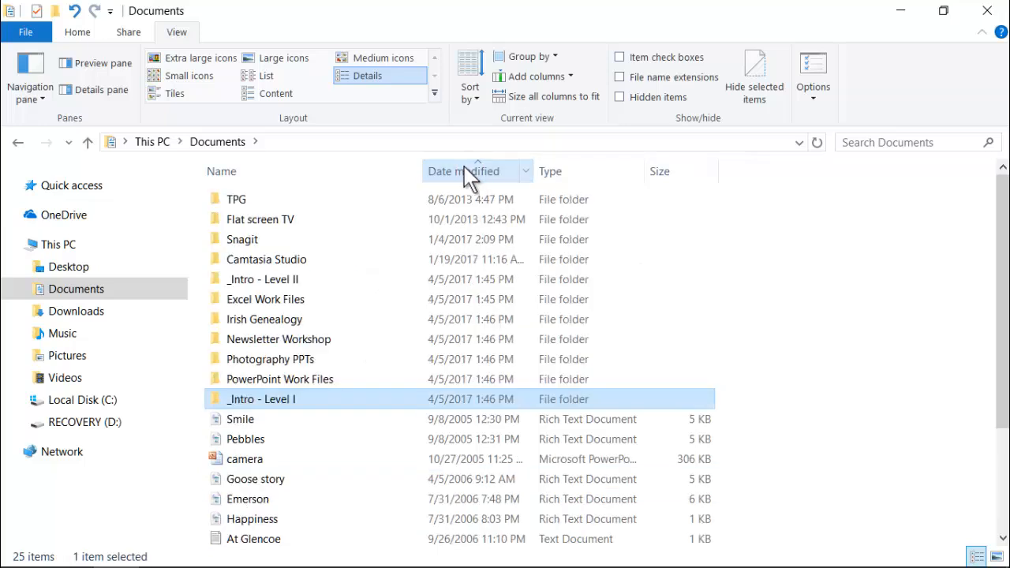
pyautogui.click(233, 175)
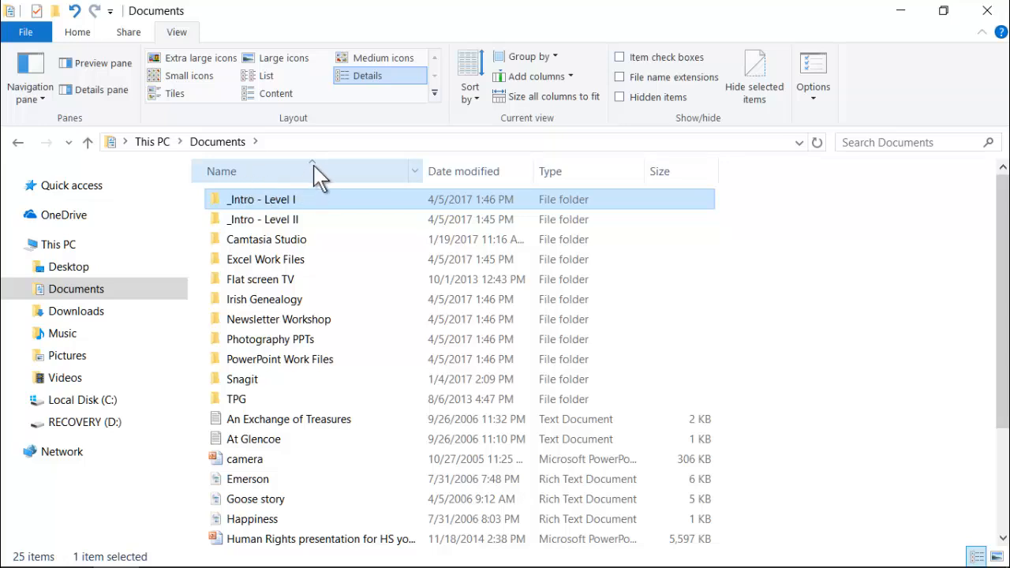
# Step: Reverse the sort by name, restore ascending order, and return the Documents folder to the Large icons layout
pyautogui.click(477, 97)
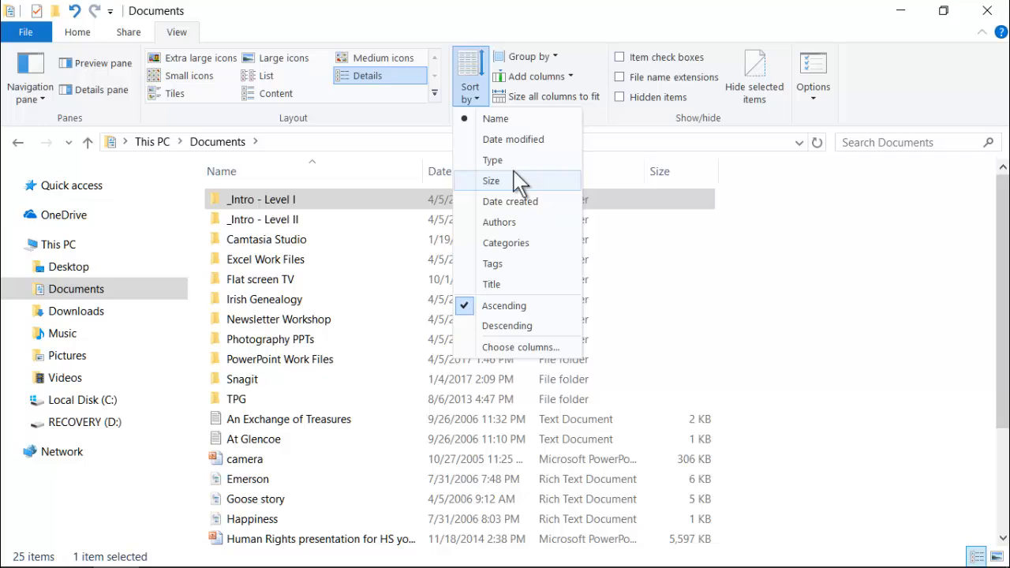
pyautogui.click(496, 119)
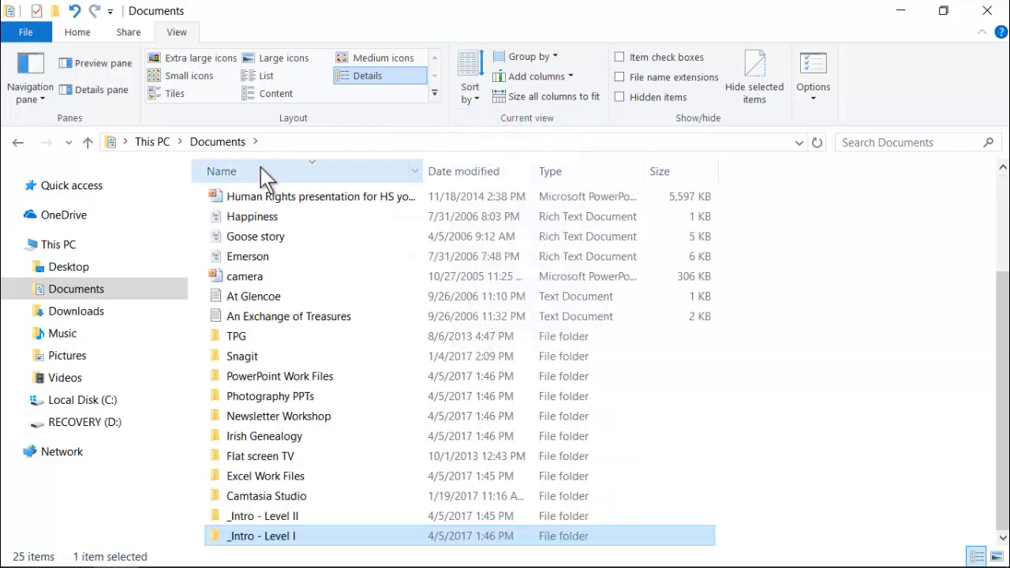
pyautogui.click(251, 173)
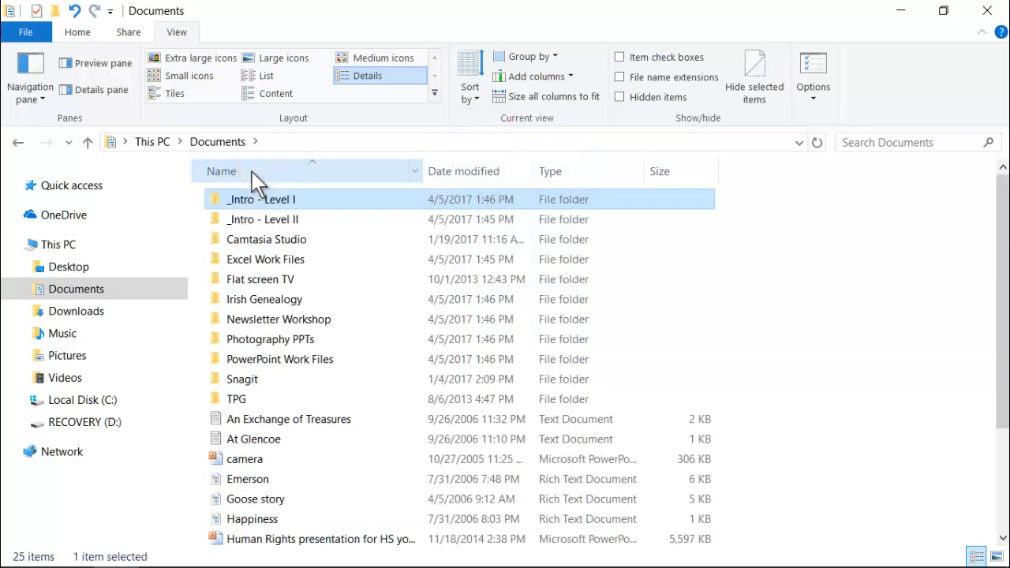
pyautogui.click(285, 59)
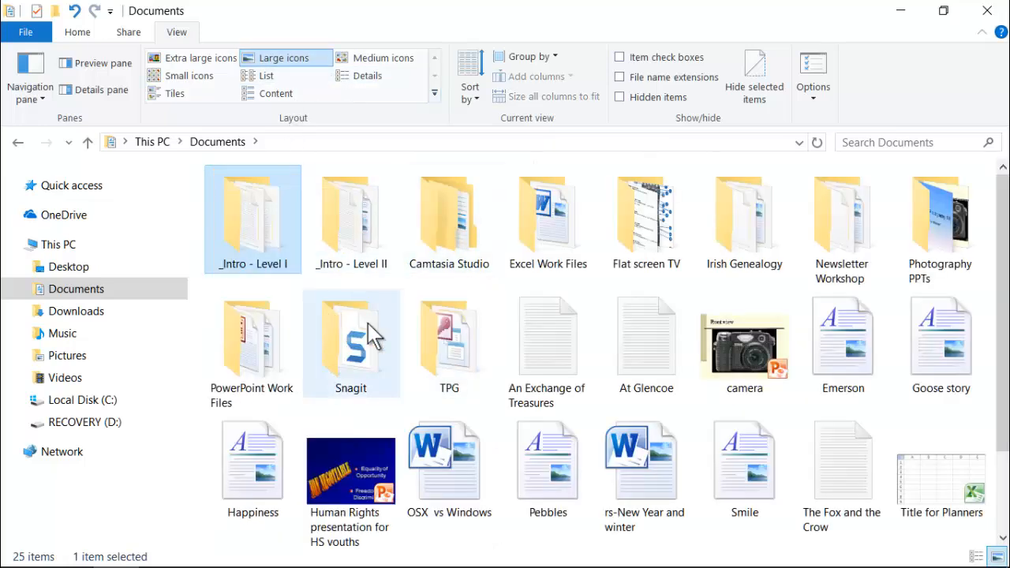
# Step: Turn on the preview pane and preview the At Glencoe and Emerson documents
pyautogui.click(100, 67)
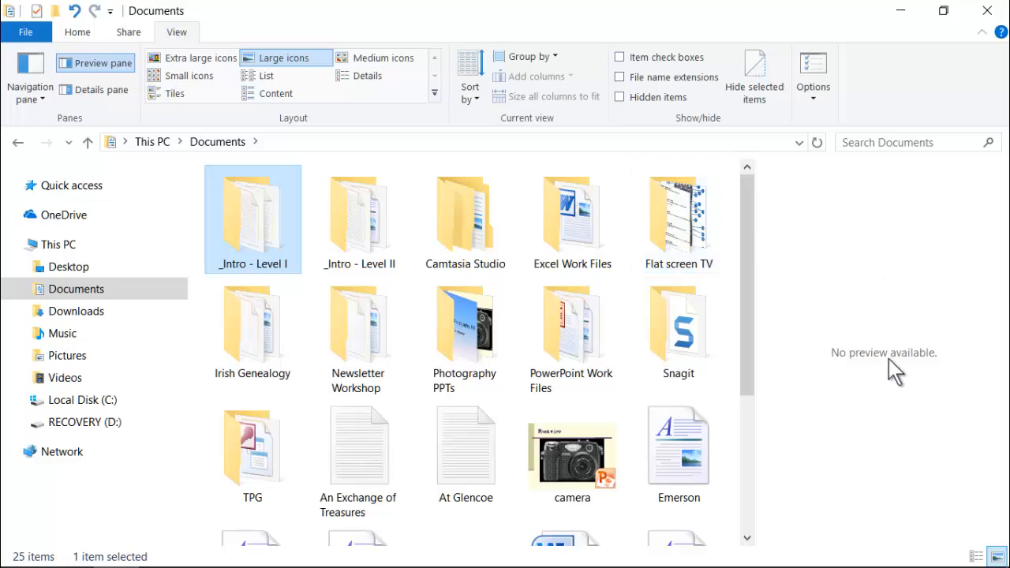
pyautogui.click(461, 458)
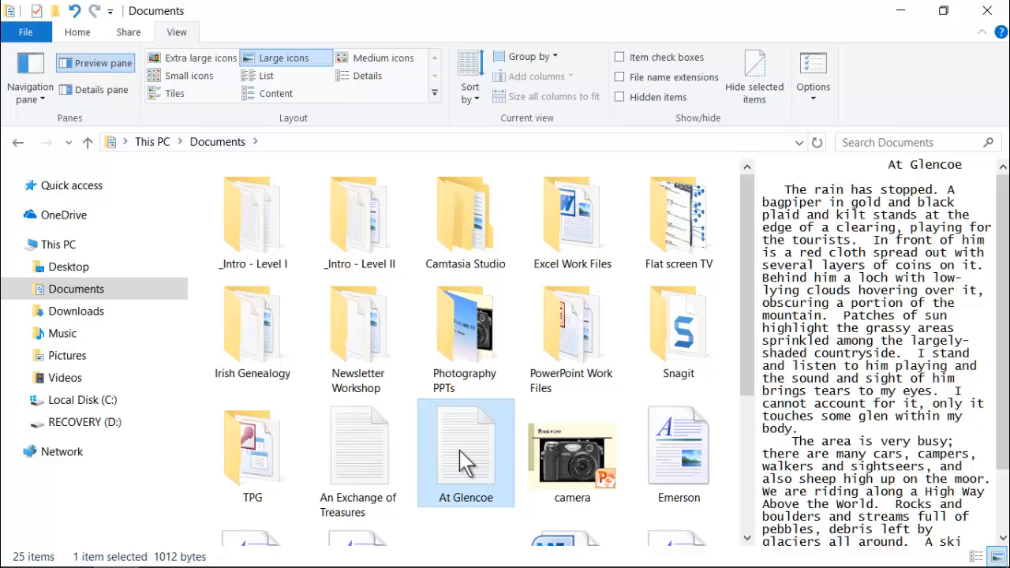
pyautogui.click(685, 451)
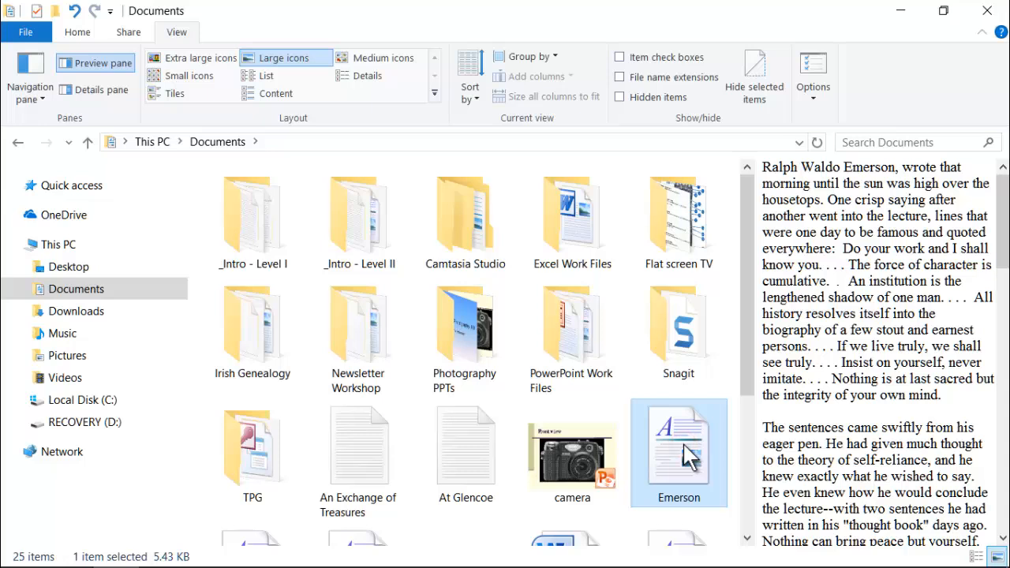
# Step: Open the Pictures folder and preview the class and Cooks Creek church photos
pyautogui.click(71, 362)
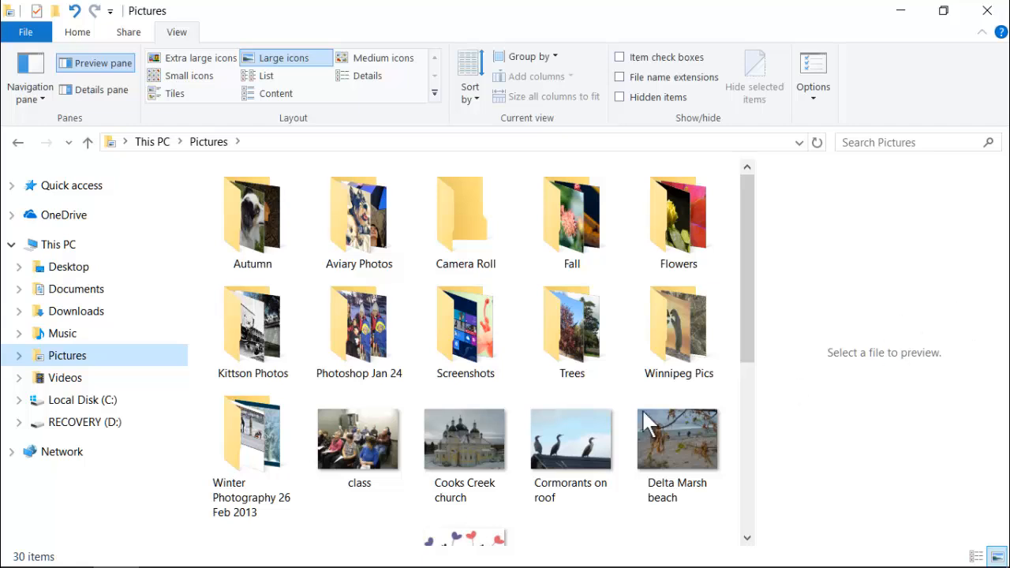
pyautogui.click(376, 433)
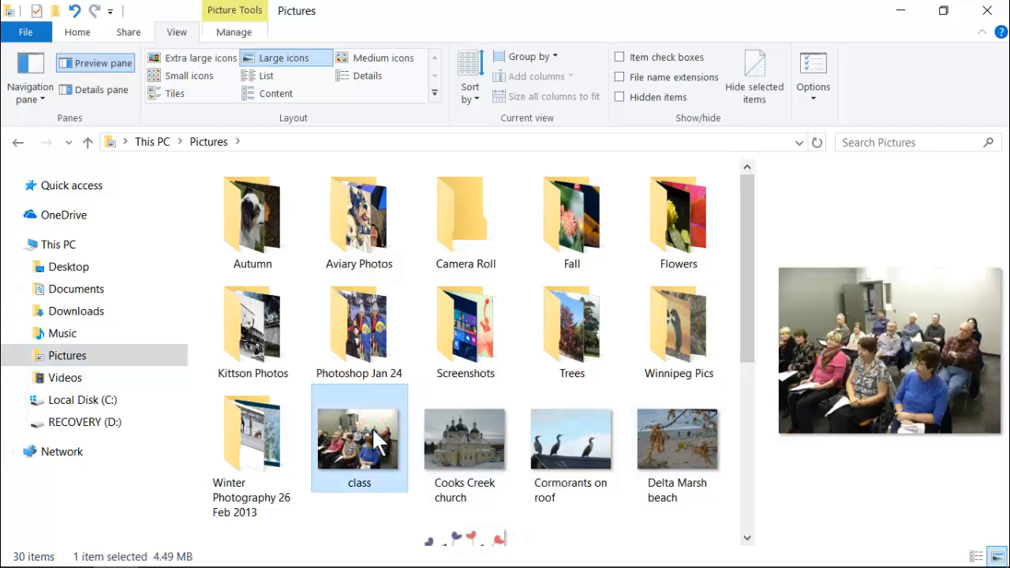
pyautogui.click(484, 448)
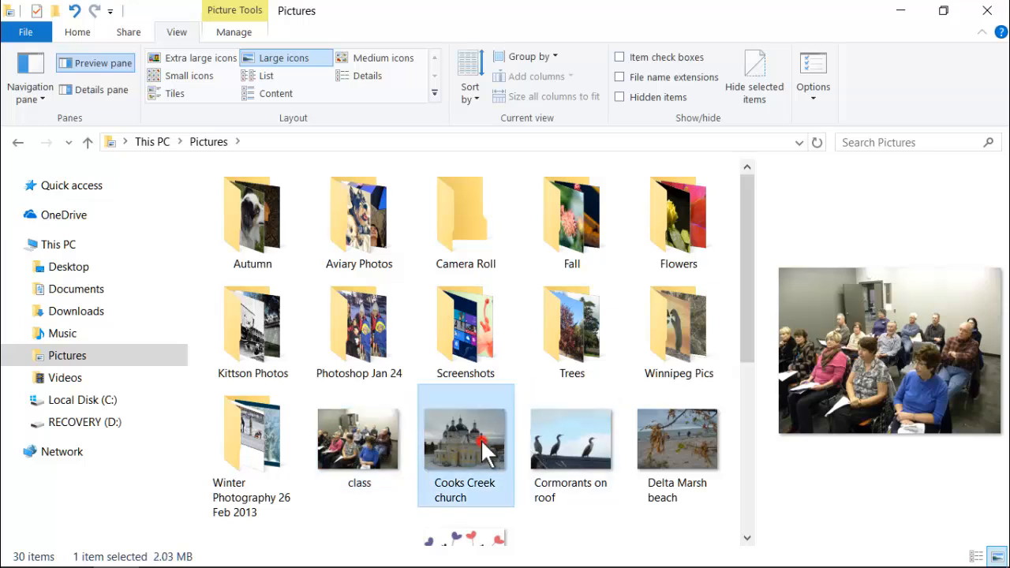